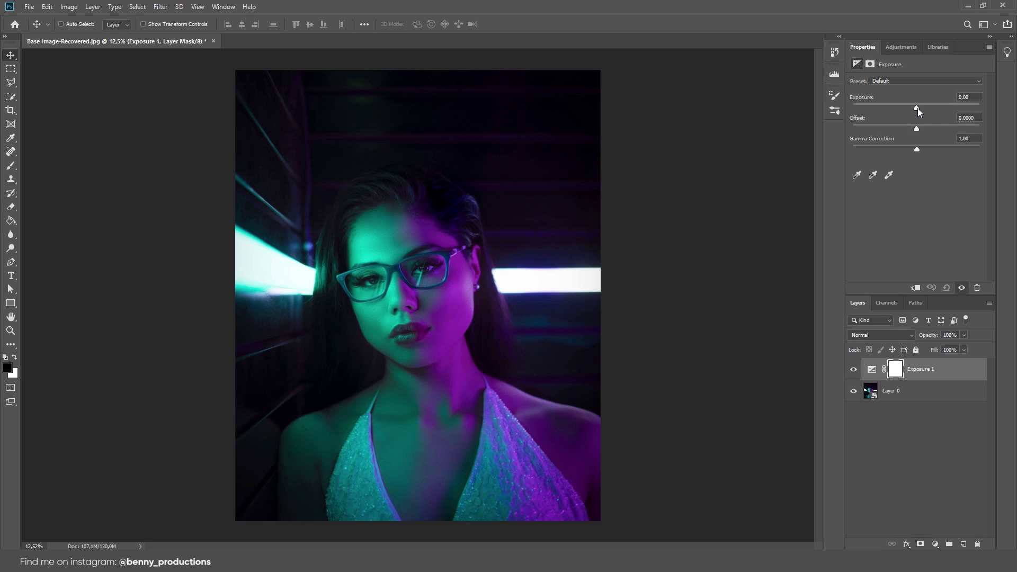
Raise Exposure 1 to +2.26 and set its blend mode to Luminosity.
drag(918, 108, 937, 107)
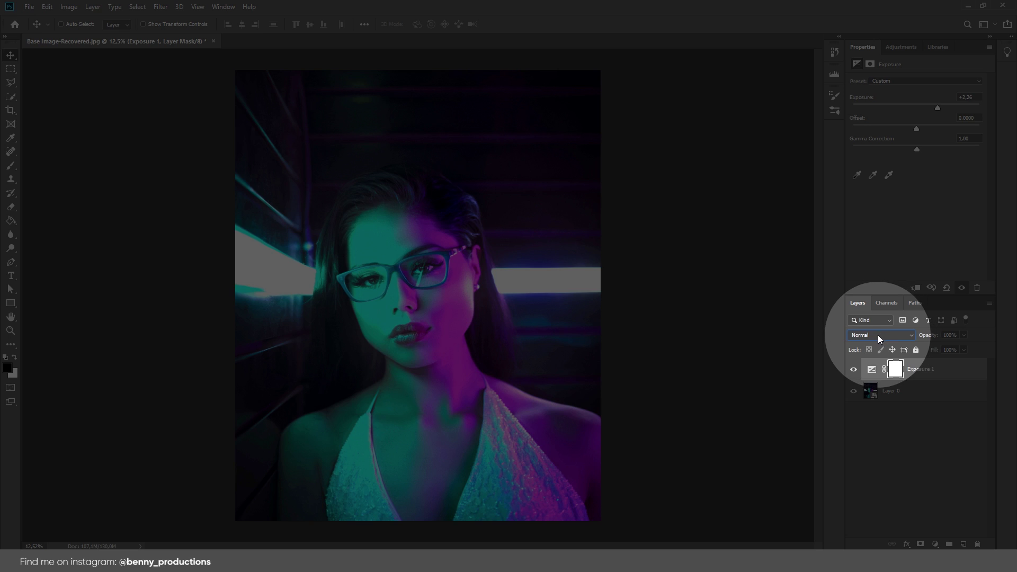
click(879, 335)
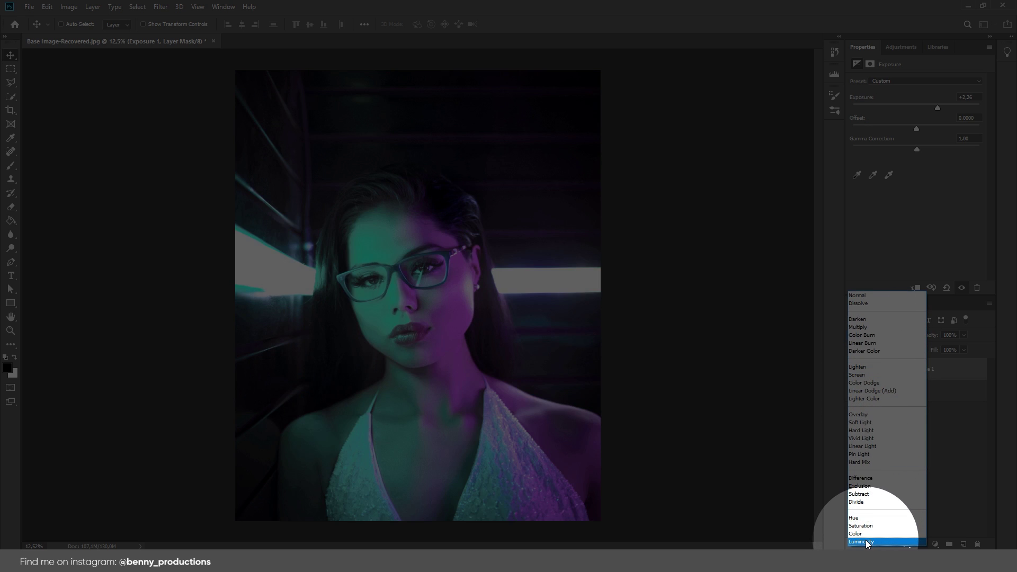
click(866, 540)
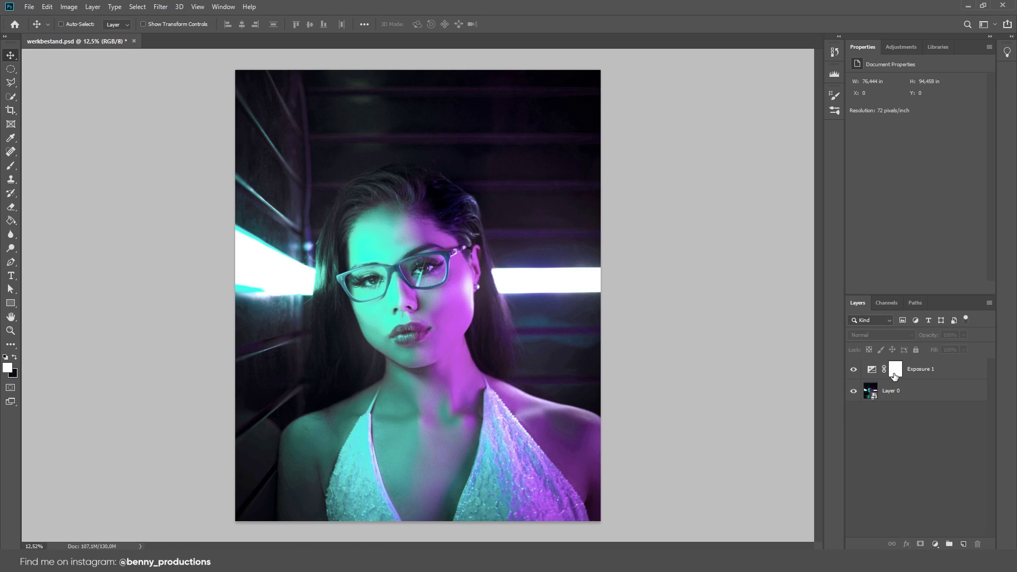
Invert Exposure 1's mask and set up a brush at 21% flow.
click(894, 375)
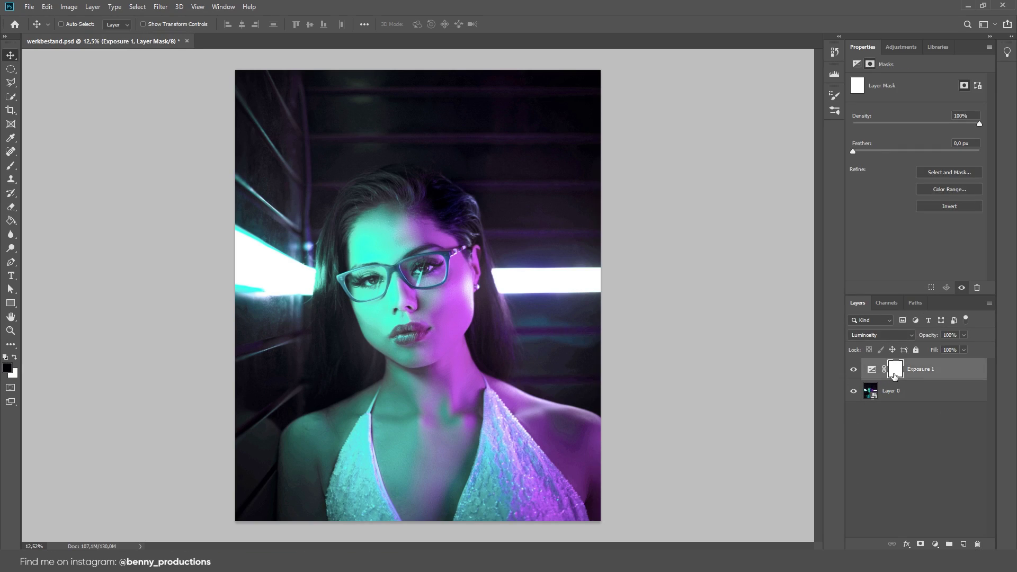
key(ctrl+i)
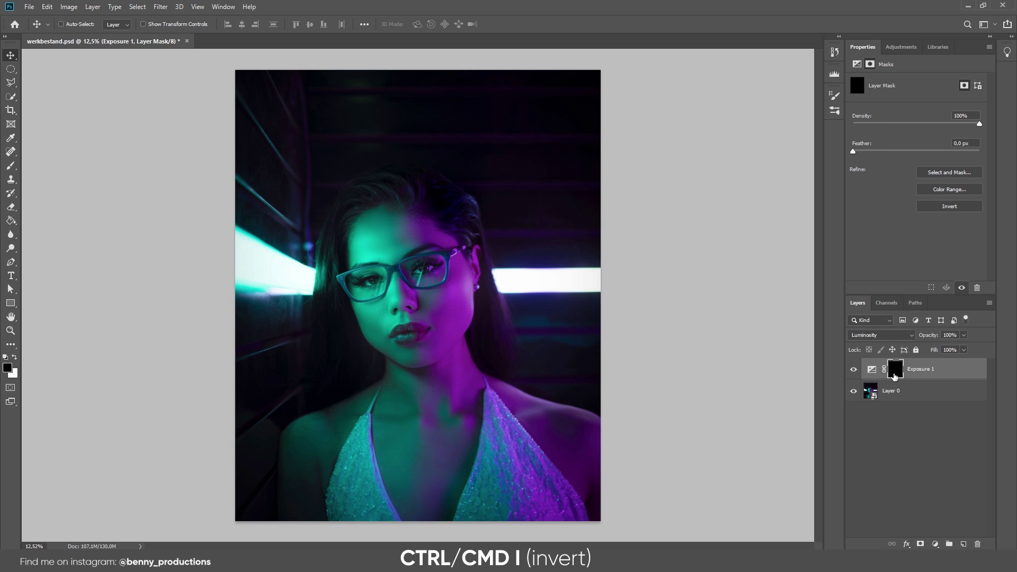
key(b)
click(311, 24)
drag(300, 37, 290, 37)
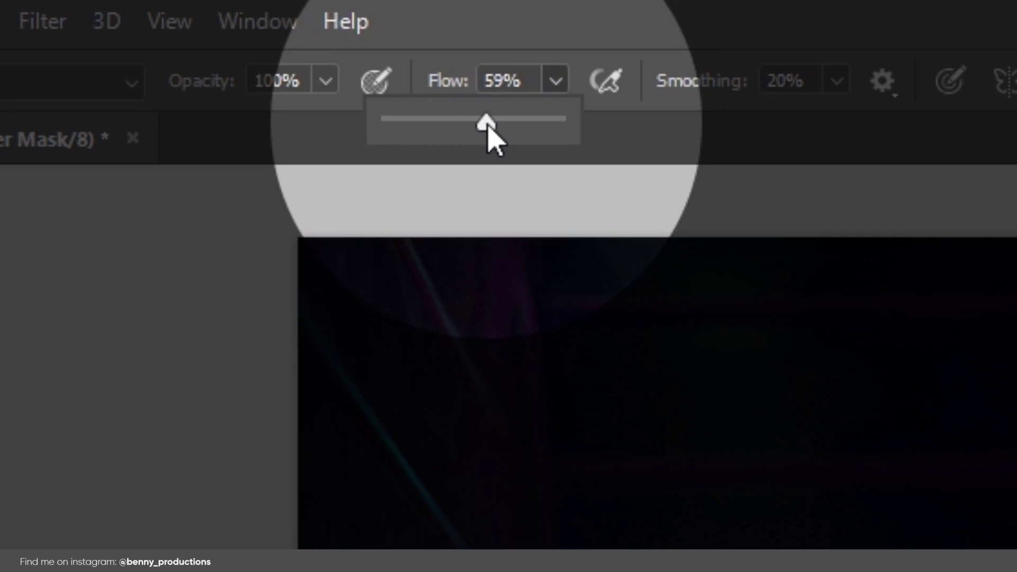
drag(487, 127, 433, 131)
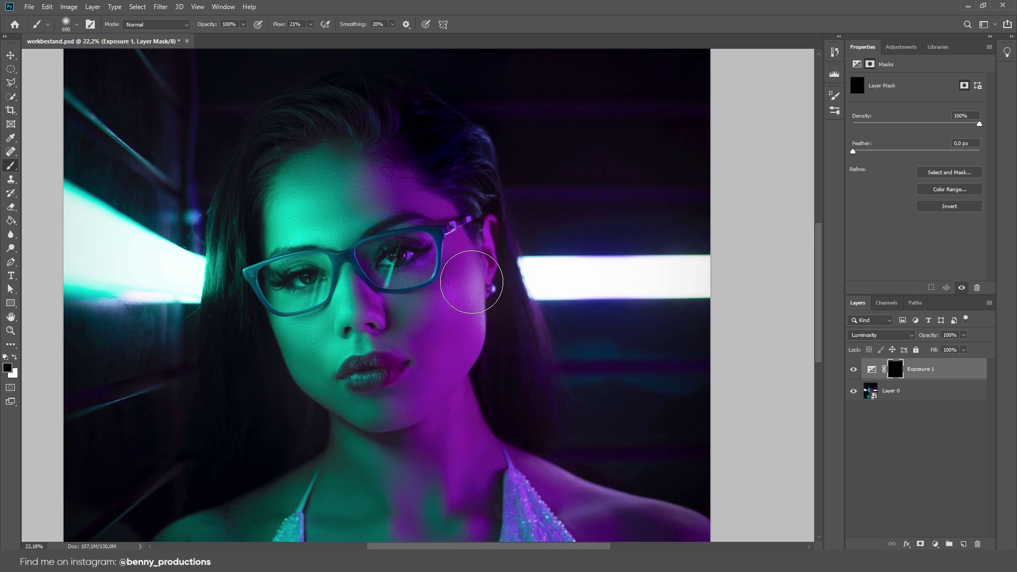
Paint white on the mask to restore the brightening on the lit cheek and jawline.
key(x)
alt+right_click(472, 282)
mouse_move(469, 275)
mouse_down()
mouse_move(471, 289)
mouse_move(469, 254)
mouse_move(479, 326)
mouse_up()
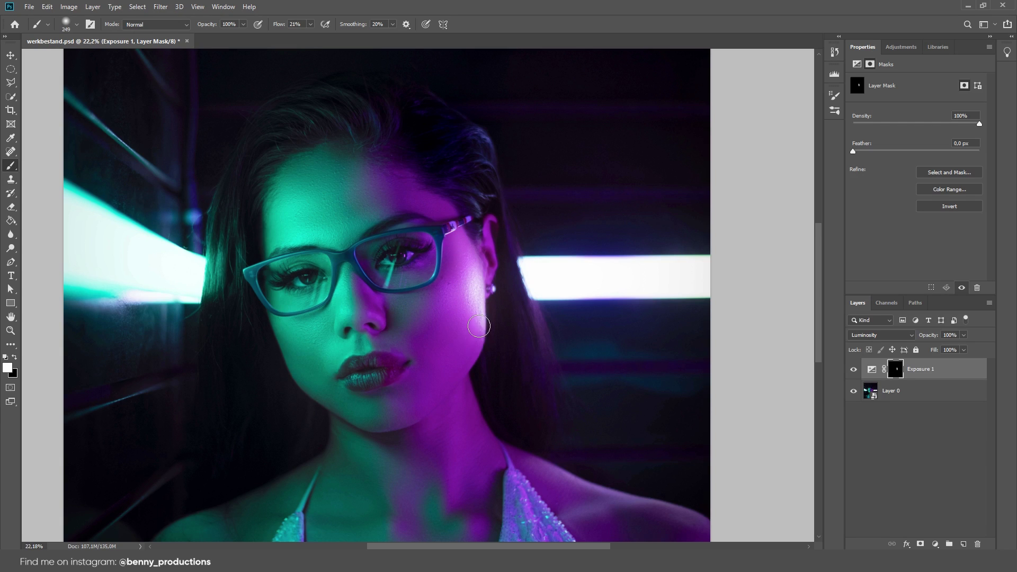
alt+right_click(478, 318)
key(x)
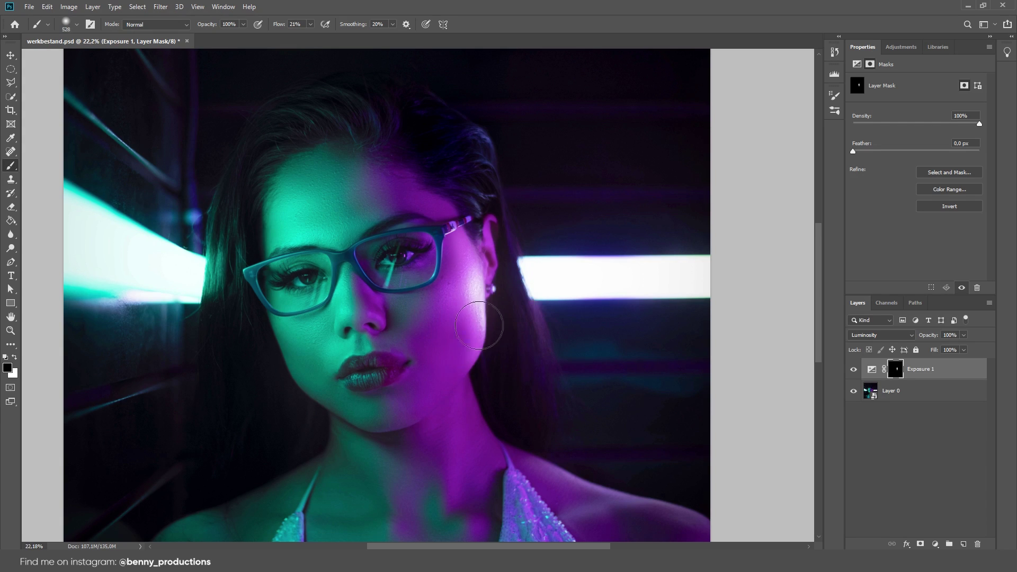
alt+right_click(479, 325)
alt+right_click(451, 268)
key(x)
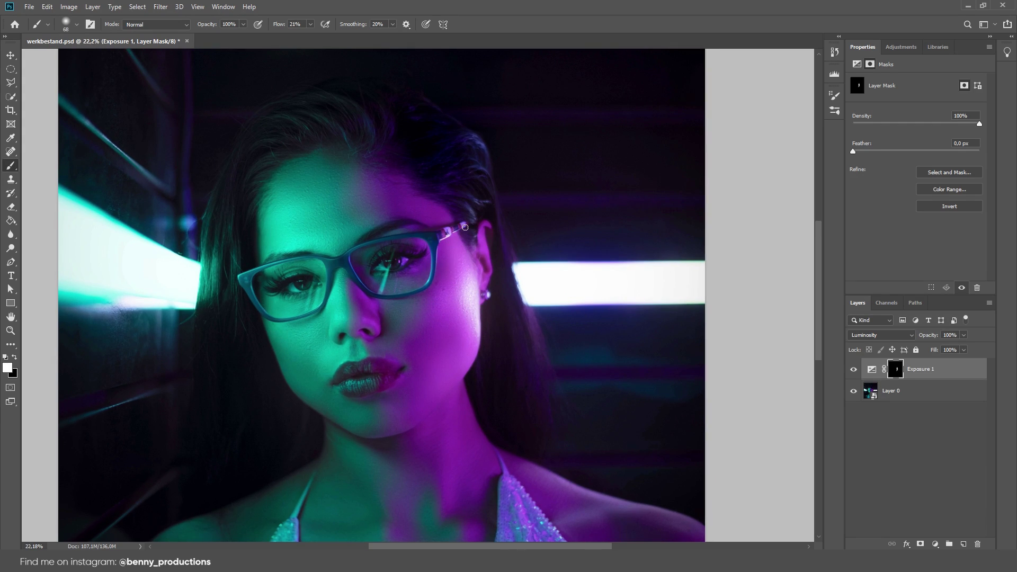
alt+scroll(524, 286, up, 1)
alt+right_click(524, 278)
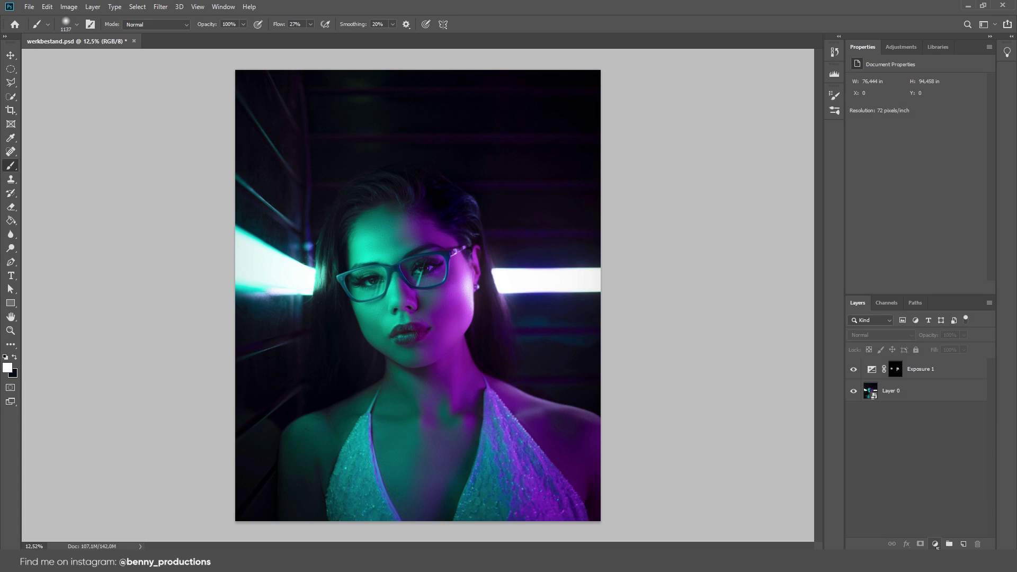
Add a magenta #cc33ff Solid Color fill layer blended in Linear Dodge (Add).
click(935, 545)
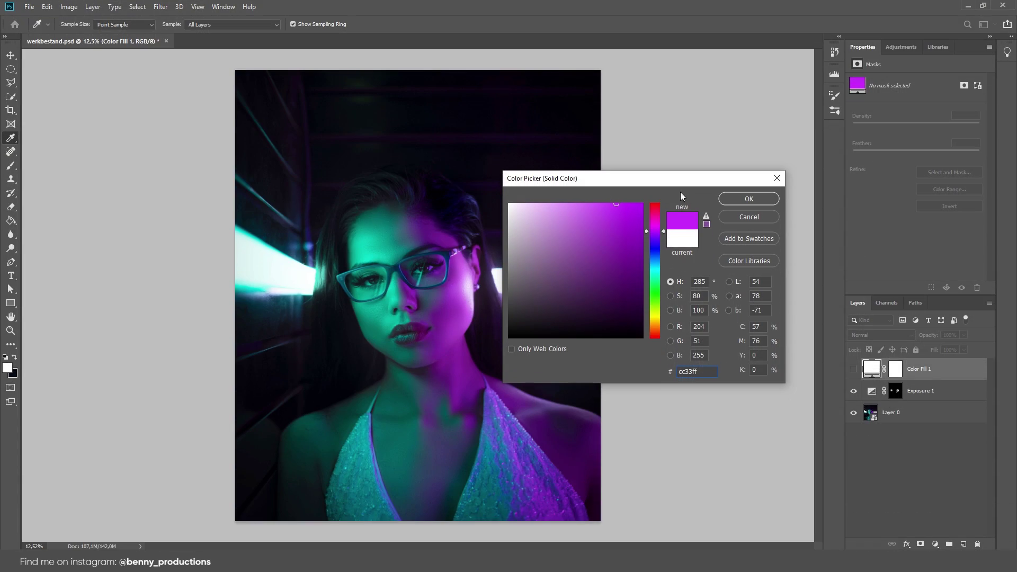
click(735, 199)
click(850, 369)
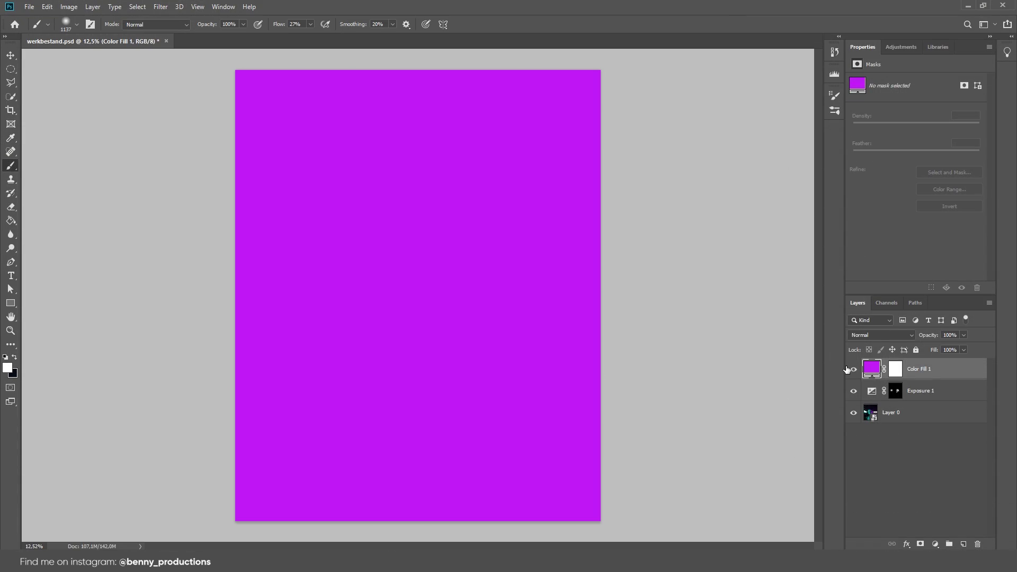
key(v)
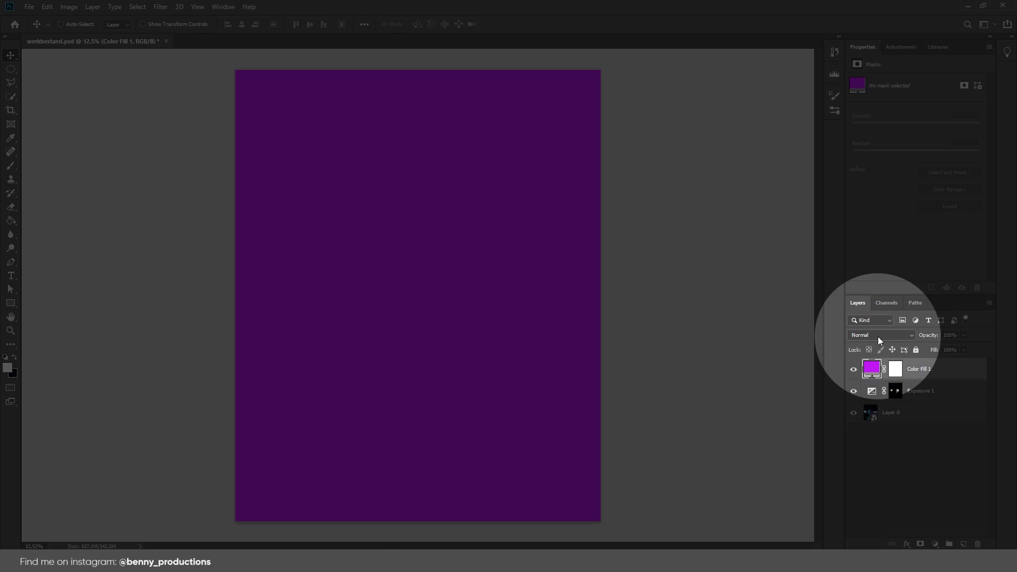
click(878, 335)
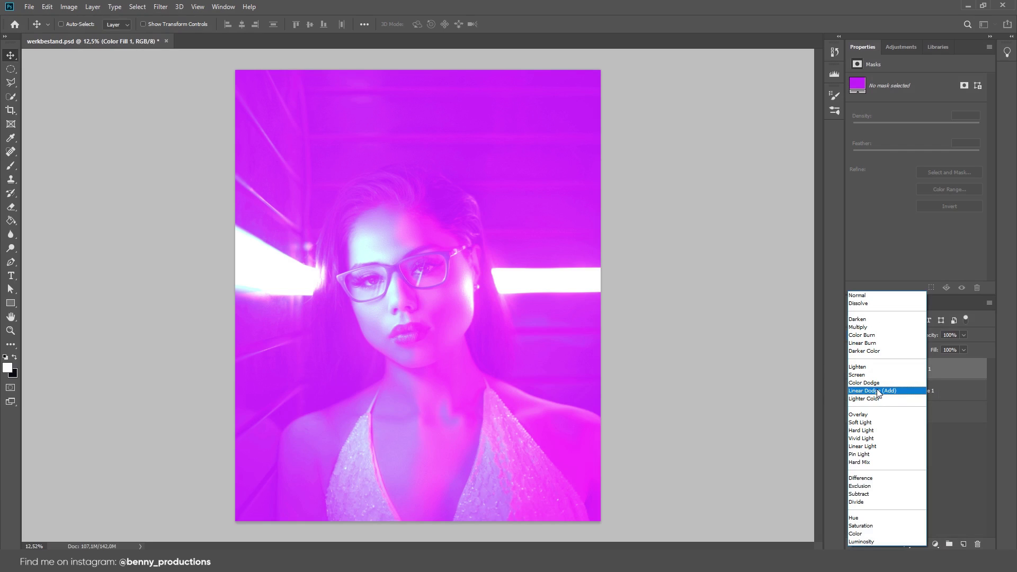
click(878, 392)
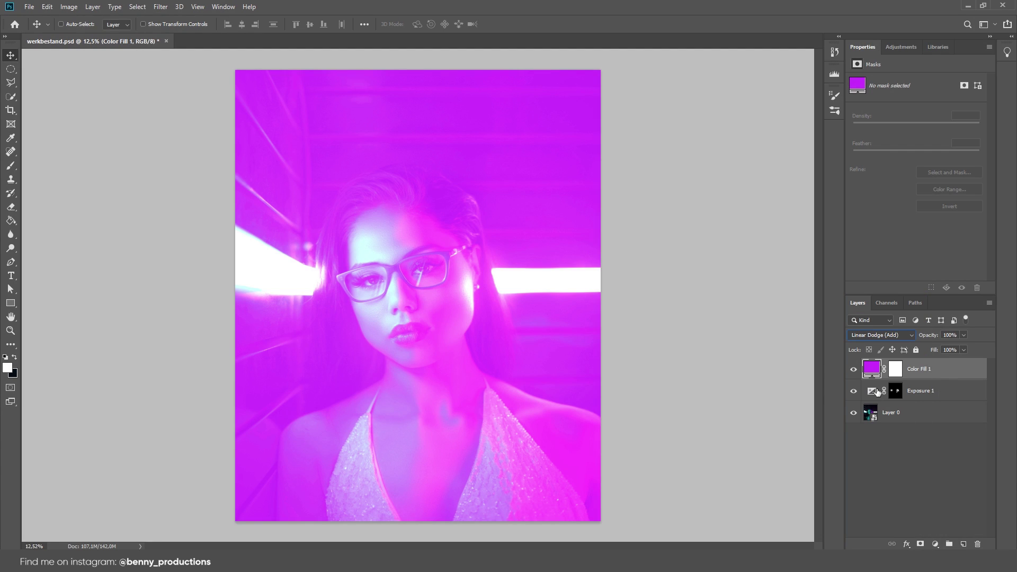
Invert the fill's mask and paint the glow around the right of the face and pink light bar.
click(895, 371)
key(ctrl+i)
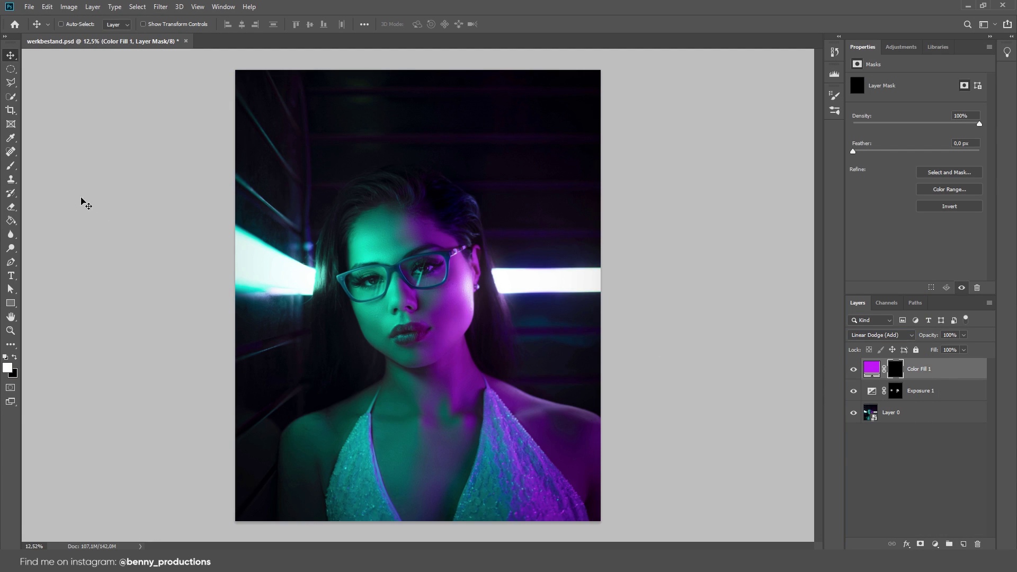
click(12, 166)
drag(421, 249, 459, 254)
click(504, 272)
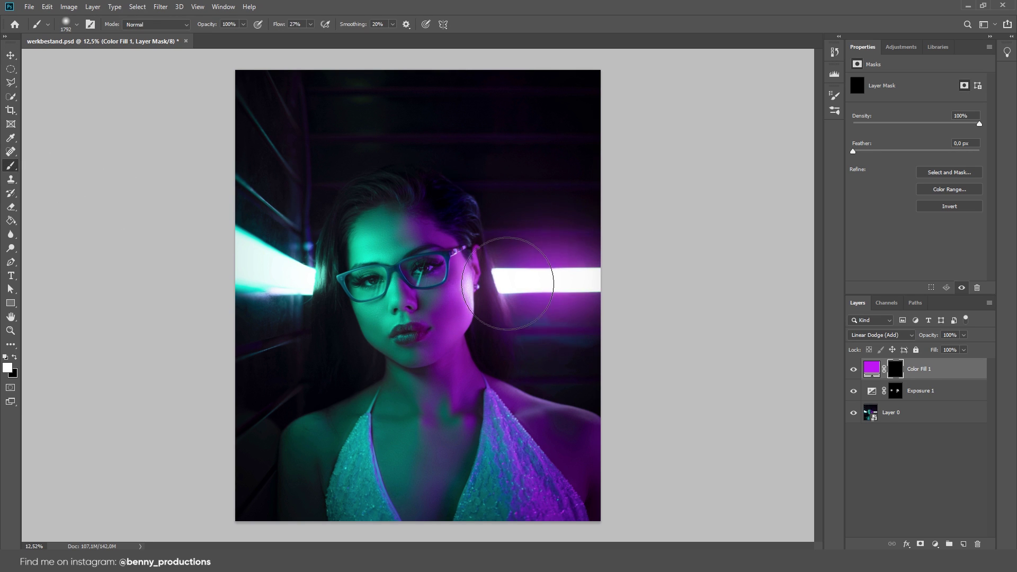
drag(586, 275, 652, 220)
mouse_move(490, 265)
mouse_down()
mouse_move(510, 279)
mouse_move(548, 272)
mouse_move(681, 220)
mouse_up()
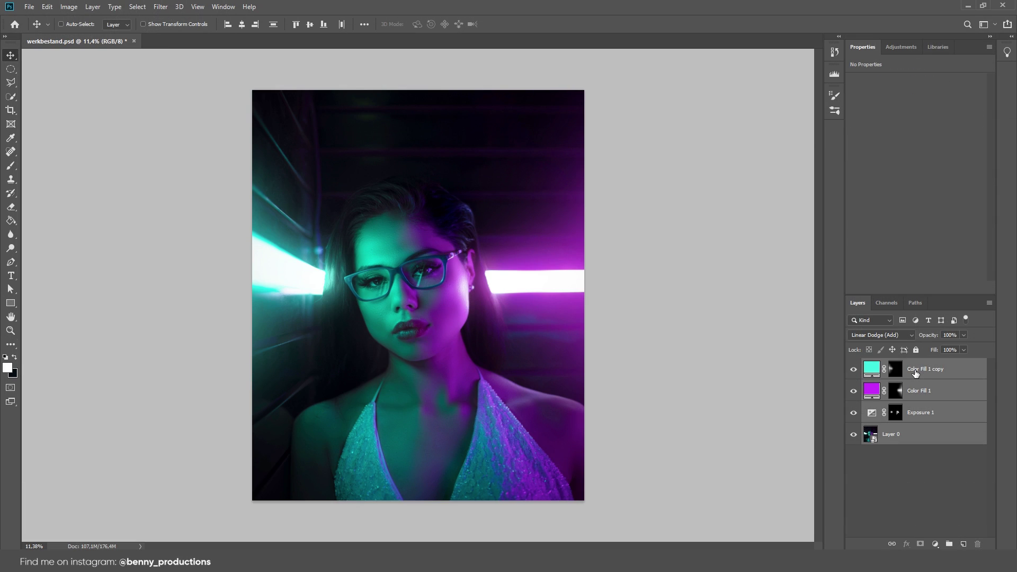
Convert the selected layers into one smart object and go to the Filter menu.
right_click(915, 374)
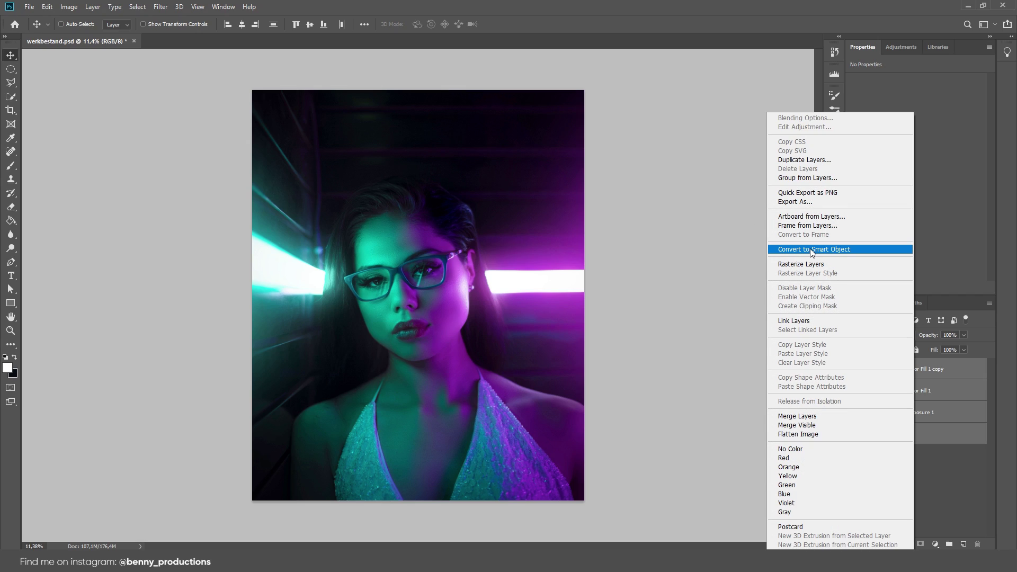
click(811, 250)
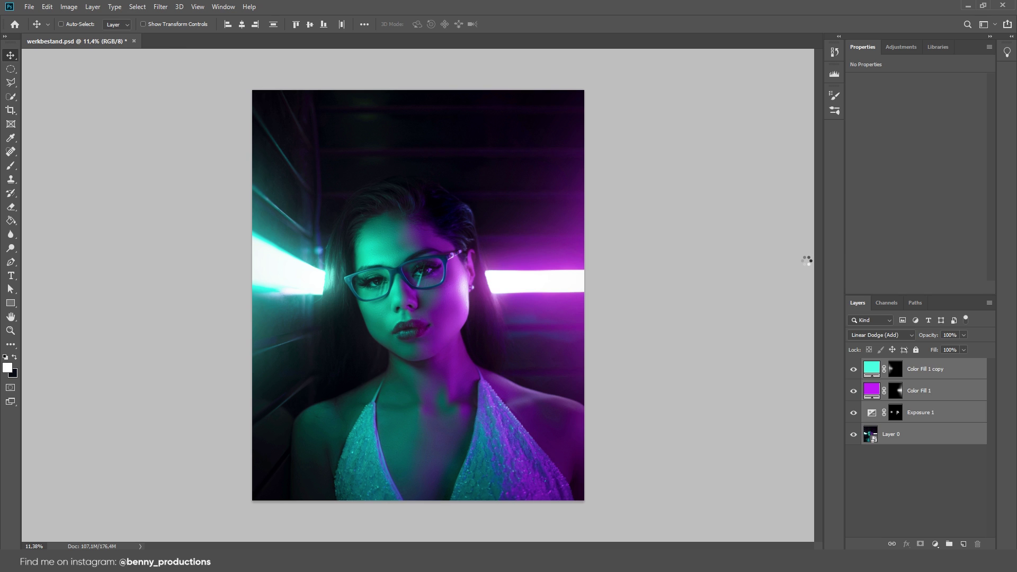
click(161, 7)
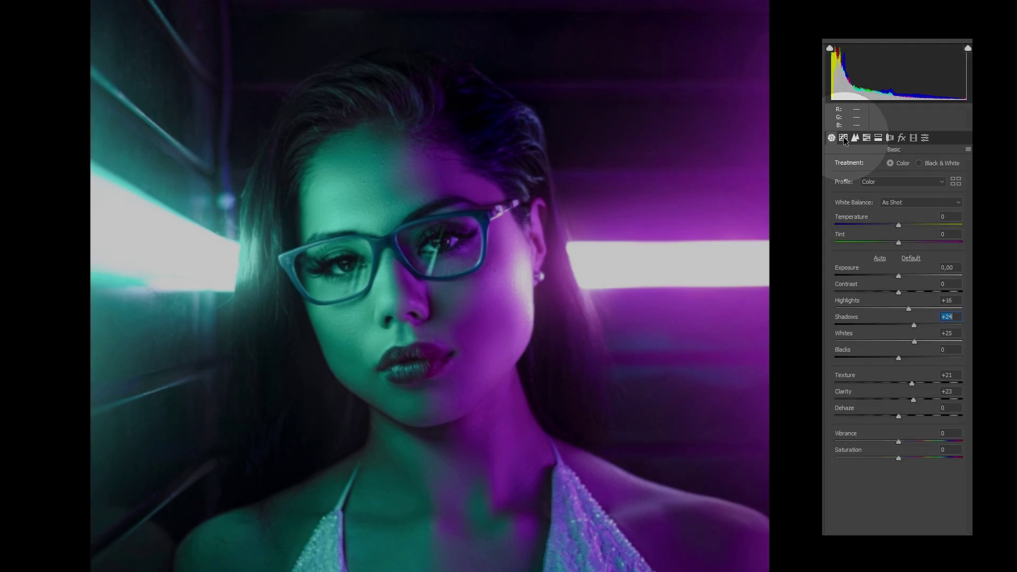
Lift the Tone Curve black point to output 14 to fade the blacks.
click(843, 139)
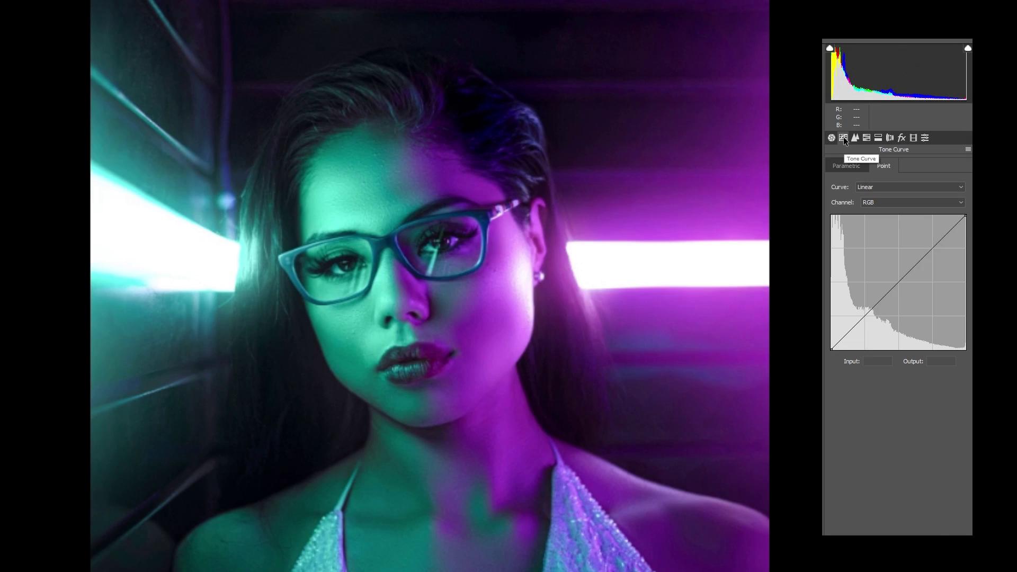
click(862, 318)
drag(832, 350, 828, 344)
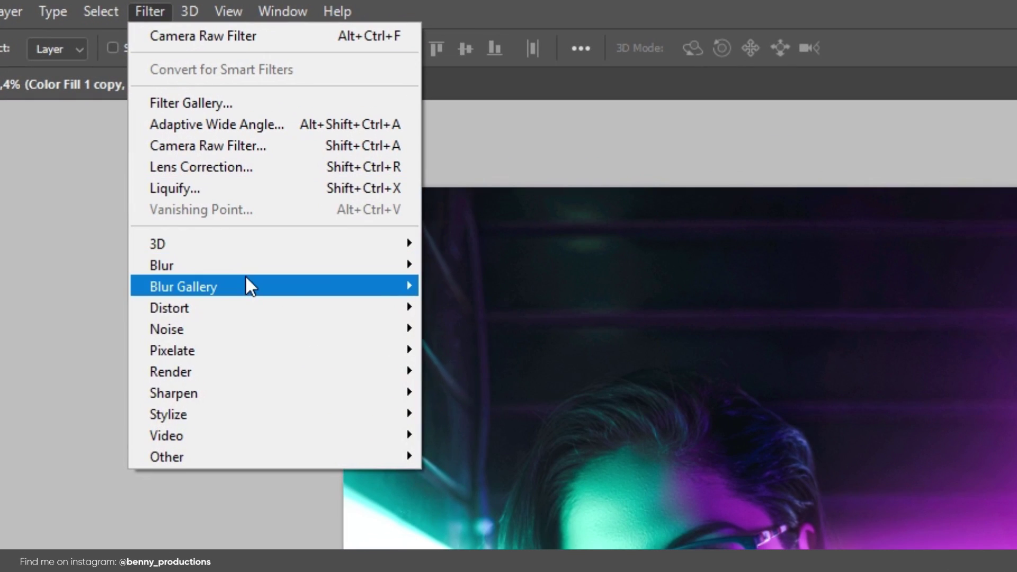
Apply an Iris Blur around the face with the blur strength at 81 px.
mouse_move(245, 274)
click(475, 307)
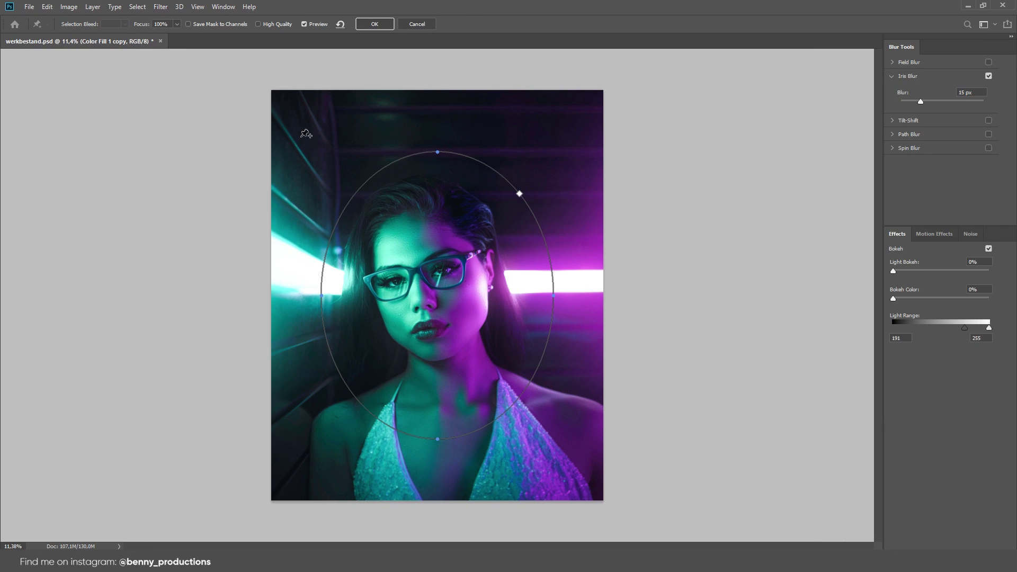
mouse_move(438, 296)
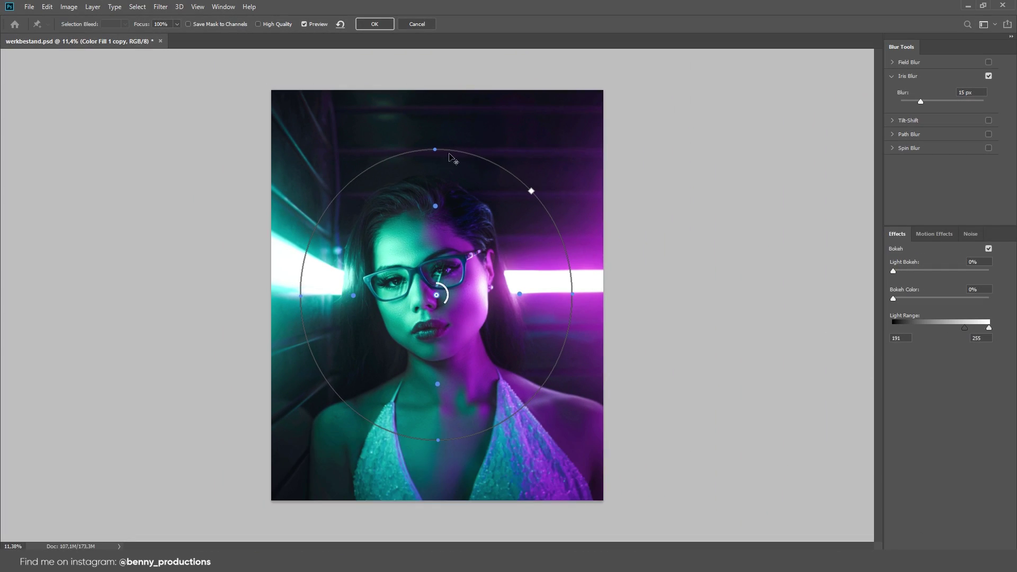
drag(926, 101, 940, 99)
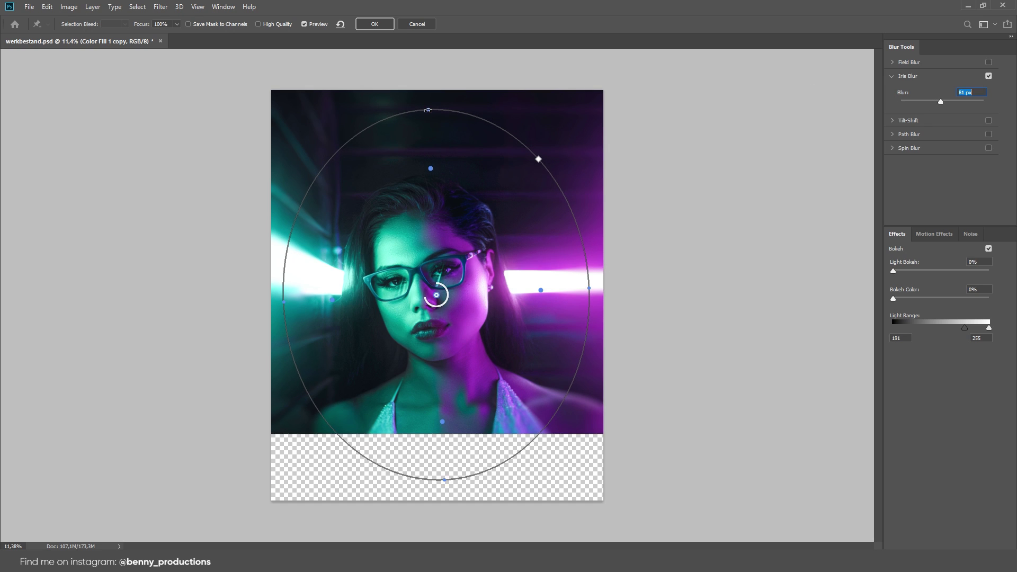